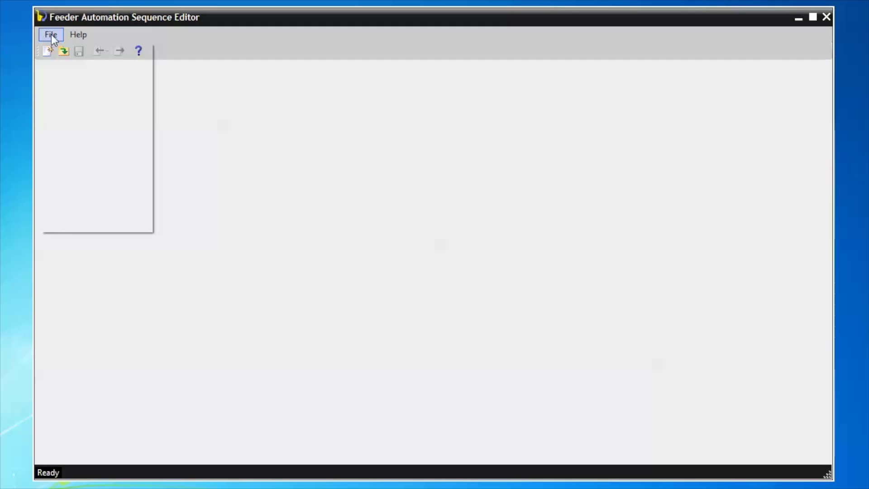
# - Create FLISR project 'Wake Electric Cooperative' for feeder HE5, WX3, 98E5 Loop, number 002, Decentralized logic
pyautogui.click(63, 48)
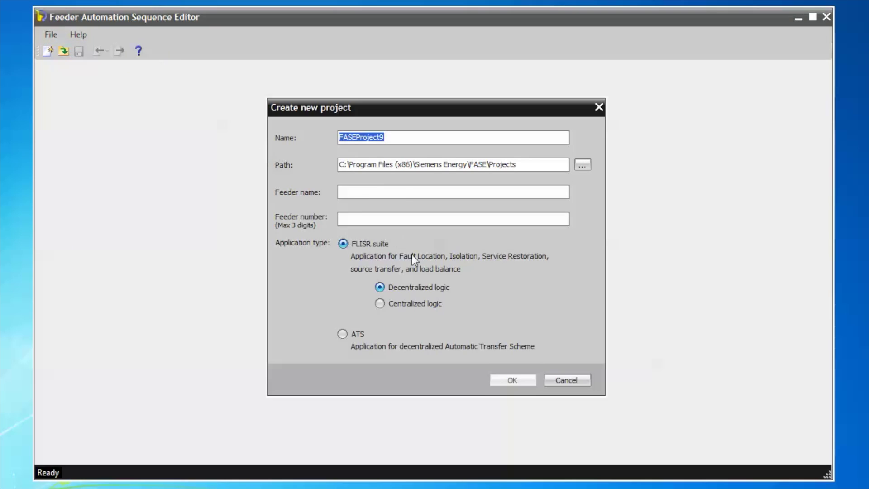
pyautogui.write('Wake Electric Cooperative')
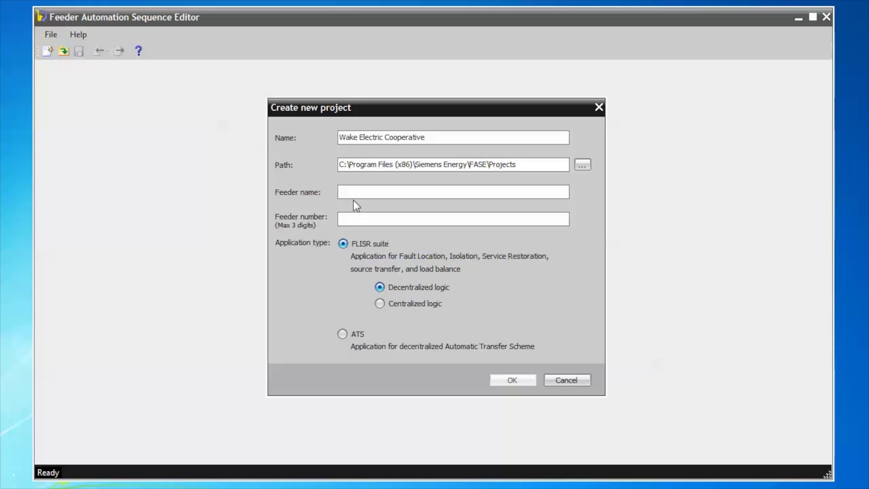
pyautogui.write('HE5, WX3, 98E5 Loop')
pyautogui.click(353, 220)
pyautogui.write('002')
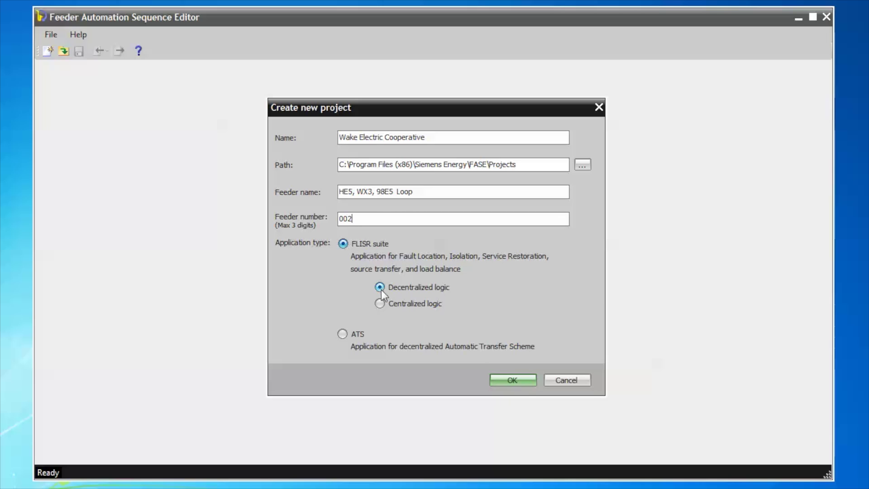
pyautogui.click(515, 380)
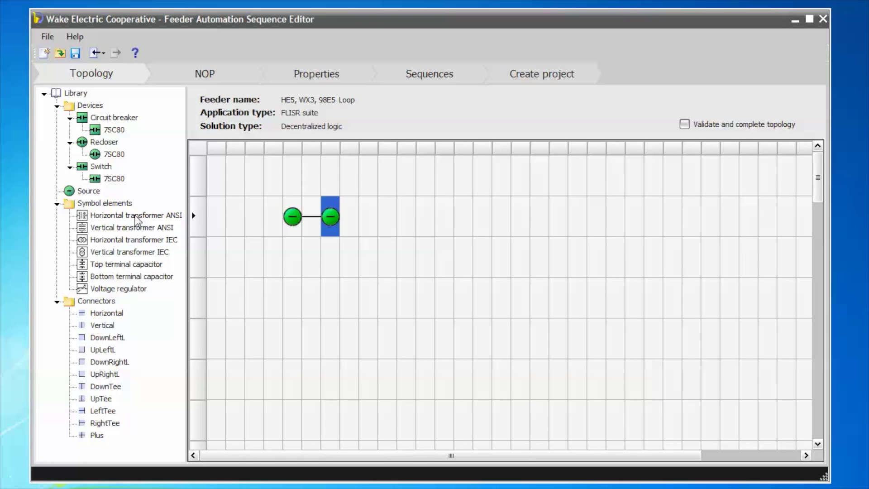
# - Drag two transformers, two switches and two reclosers from the Library onto the feeder line
pyautogui.moveTo(137, 220); pyautogui.dragTo(310, 225)
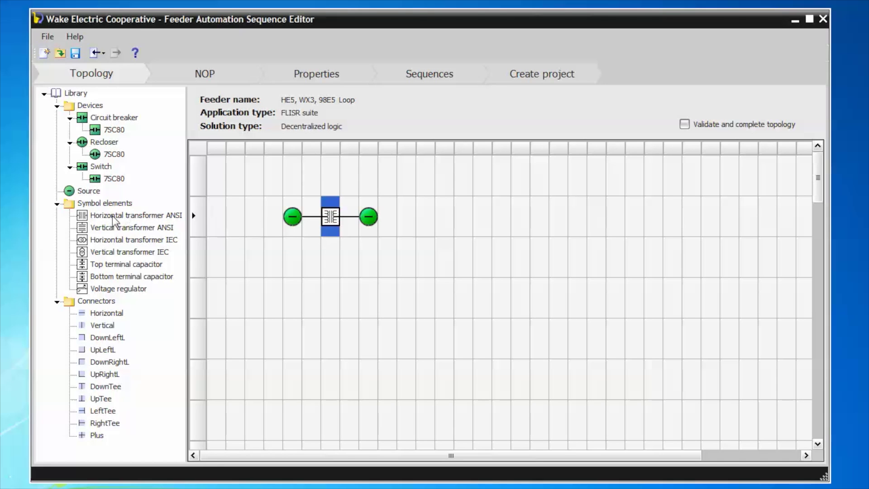
pyautogui.moveTo(112, 215); pyautogui.dragTo(352, 221)
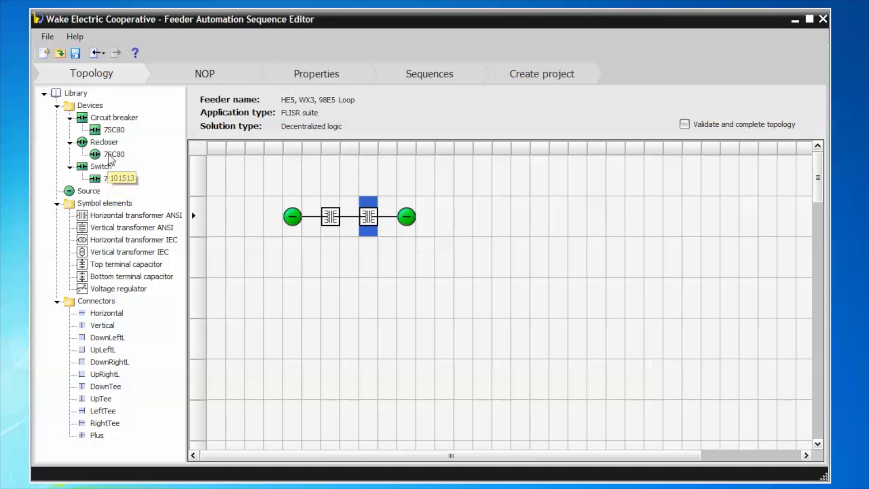
pyautogui.moveTo(114, 178); pyautogui.dragTo(354, 220)
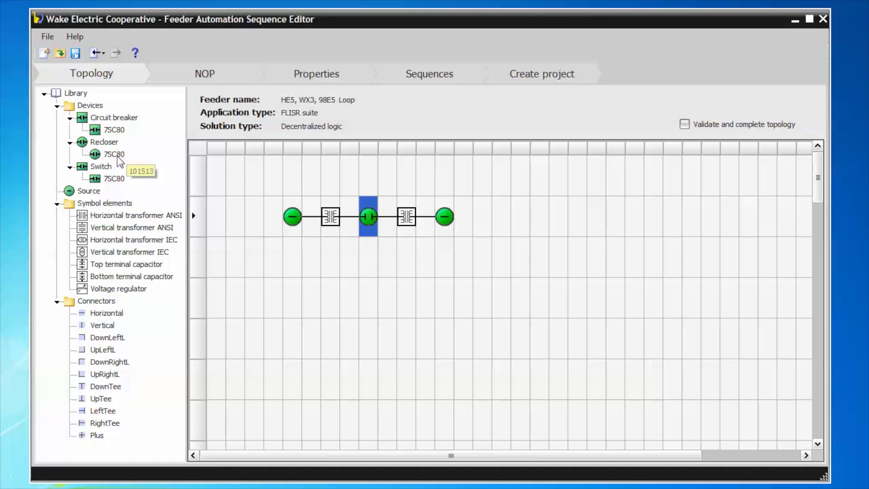
pyautogui.moveTo(123, 156); pyautogui.dragTo(385, 216)
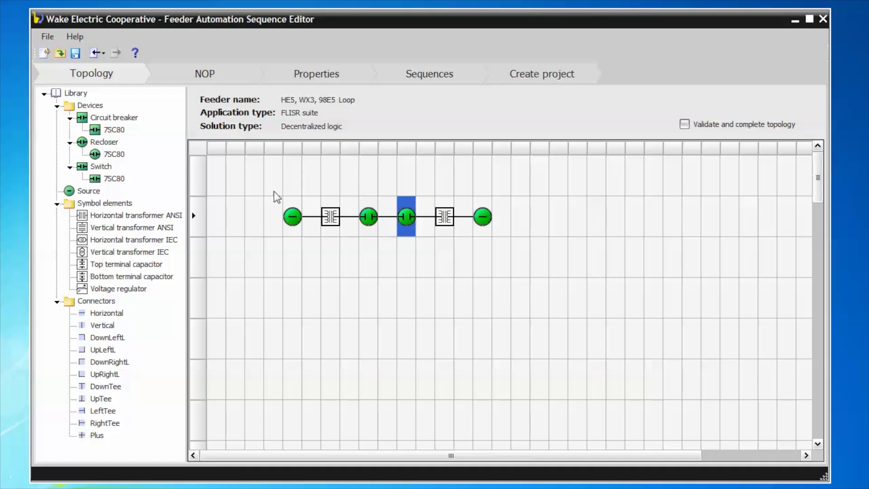
pyautogui.moveTo(113, 178); pyautogui.dragTo(425, 222)
pyautogui.moveTo(116, 155); pyautogui.dragTo(467, 220)
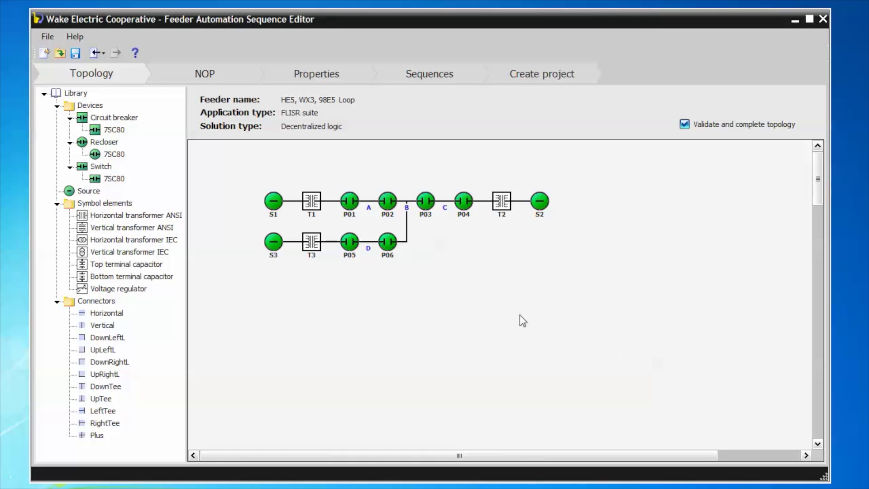
# - Add NOP 1 with P06 and P03 opened as normally open points, then mark it complete
pyautogui.click(218, 72)
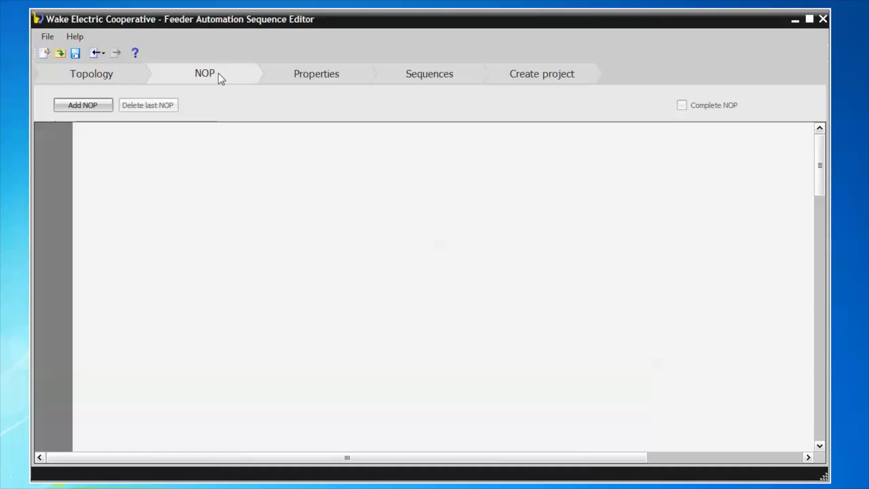
pyautogui.click(91, 109)
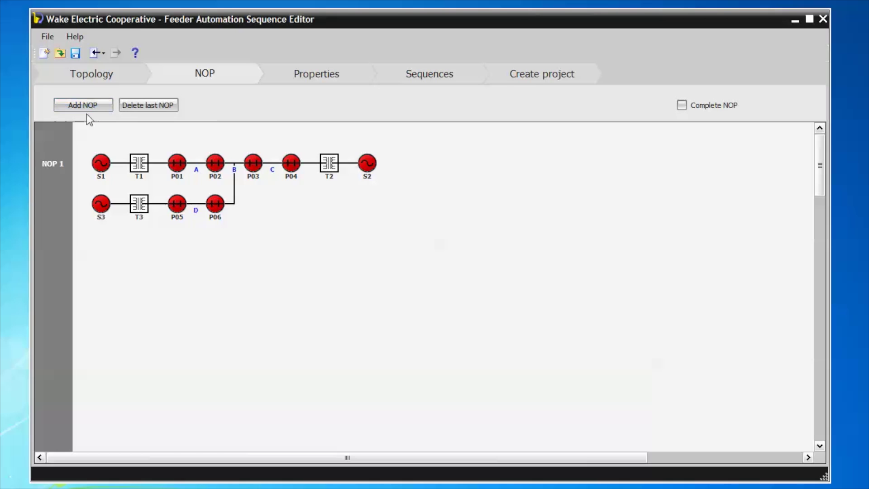
pyautogui.click(216, 205)
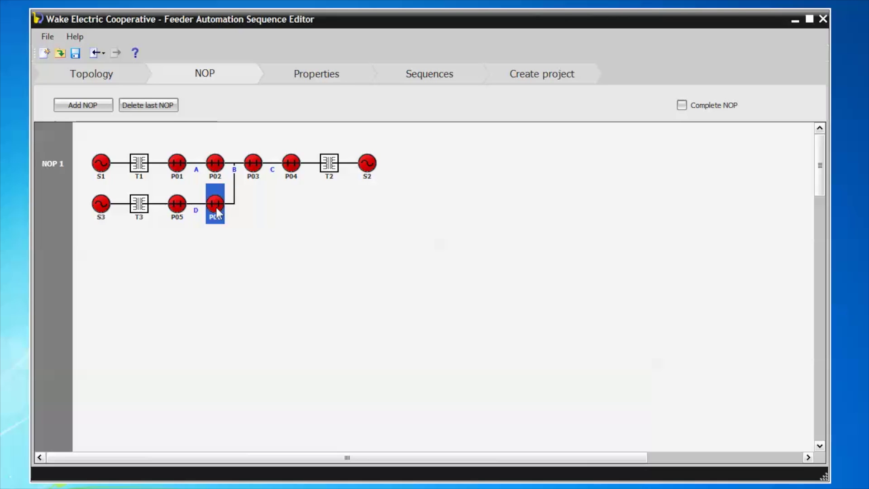
pyautogui.click(216, 207)
pyautogui.click(253, 172)
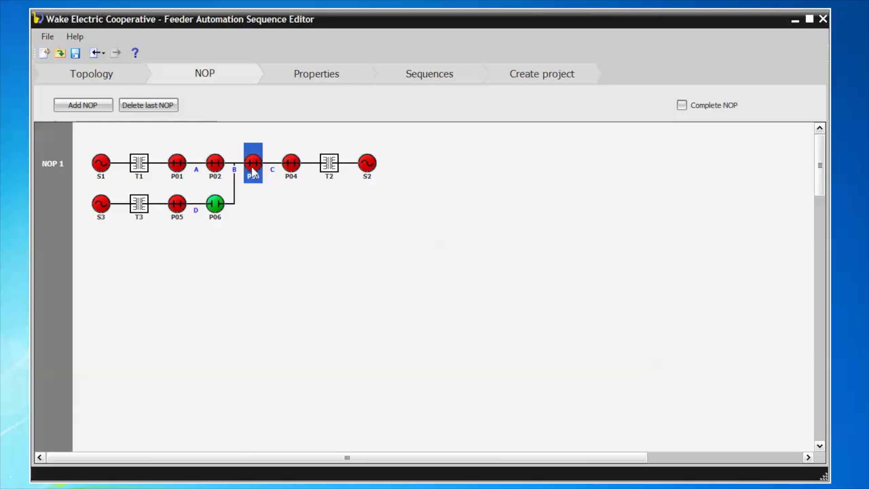
pyautogui.click(252, 168)
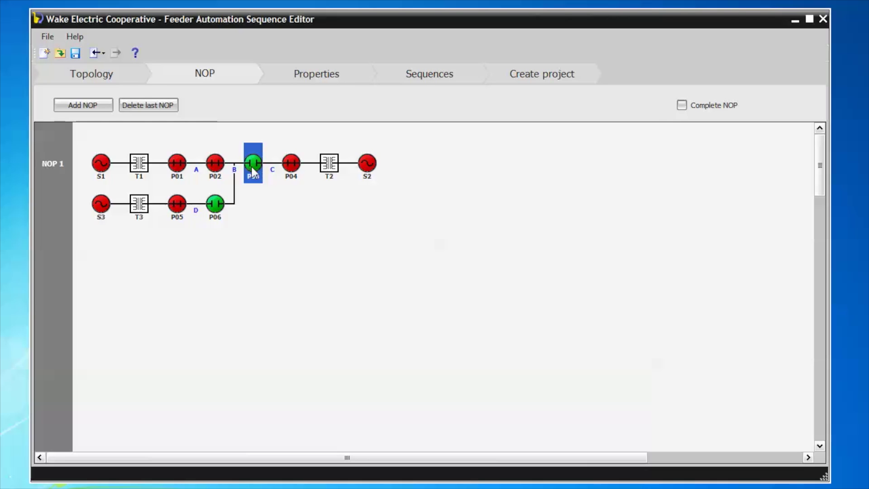
pyautogui.click(682, 106)
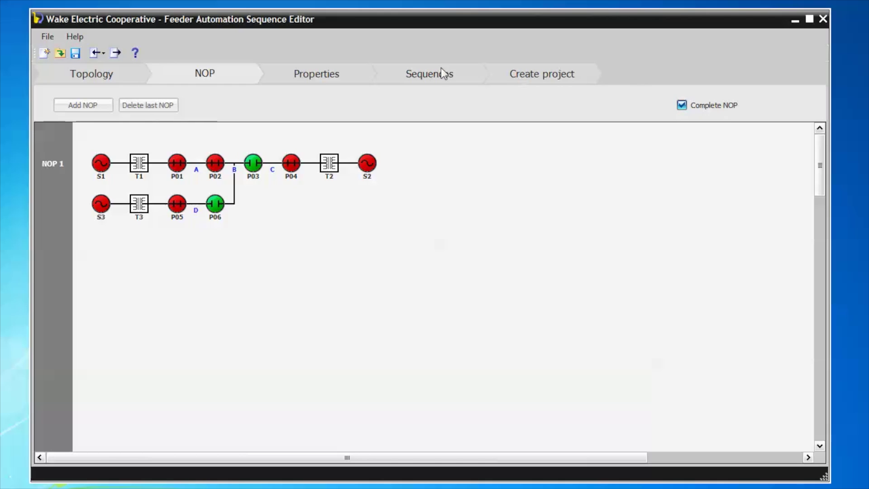
# - In Device settings, give P01–P06 IP addresses 10.10.0.1 through 10.10.0.6
pyautogui.click(322, 75)
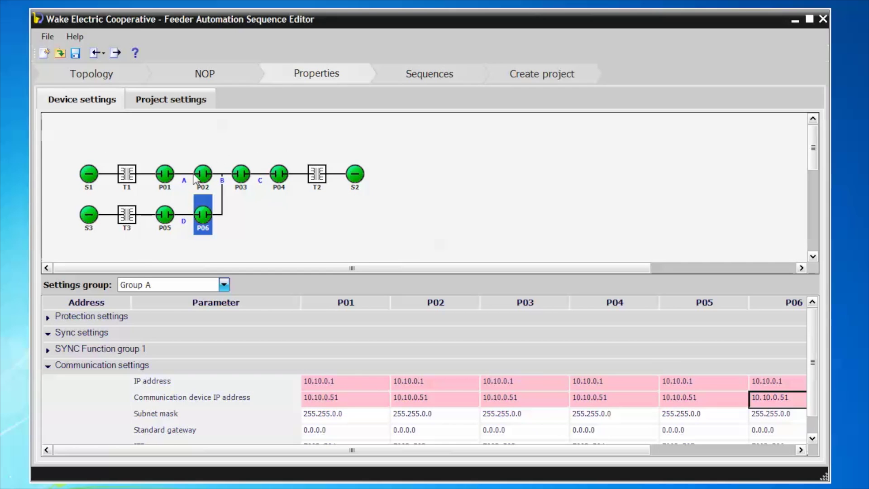
pyautogui.moveTo(307, 387)
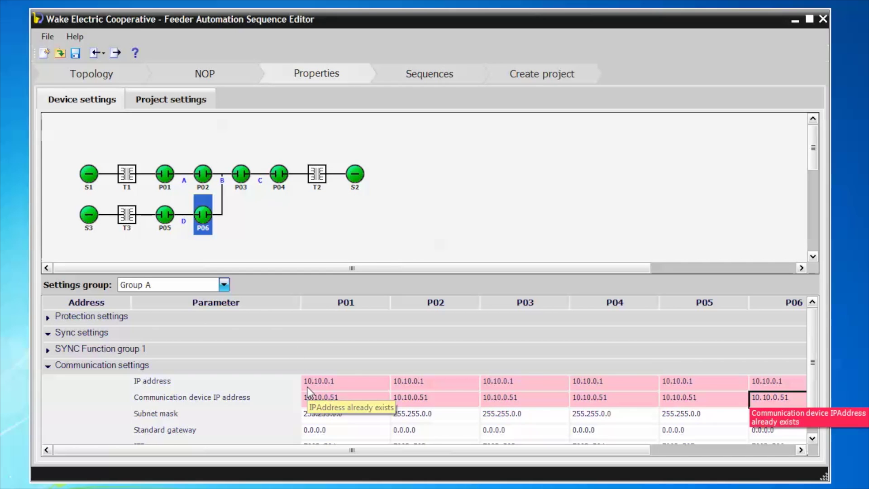
pyautogui.click(308, 385)
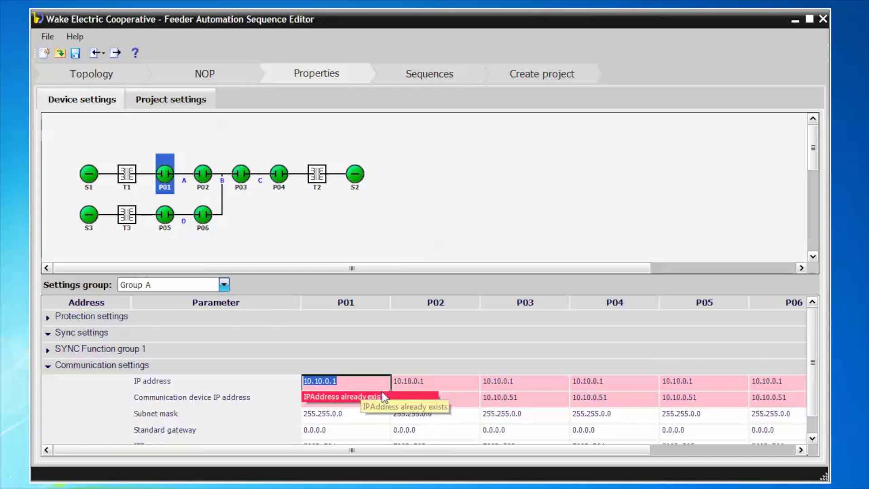
pyautogui.moveTo(385, 384); pyautogui.dragTo(763, 389)
pyautogui.write('10.10.0.2')
pyautogui.press('Tab')
pyautogui.write('10.10.0.3')
pyautogui.press('Tab')
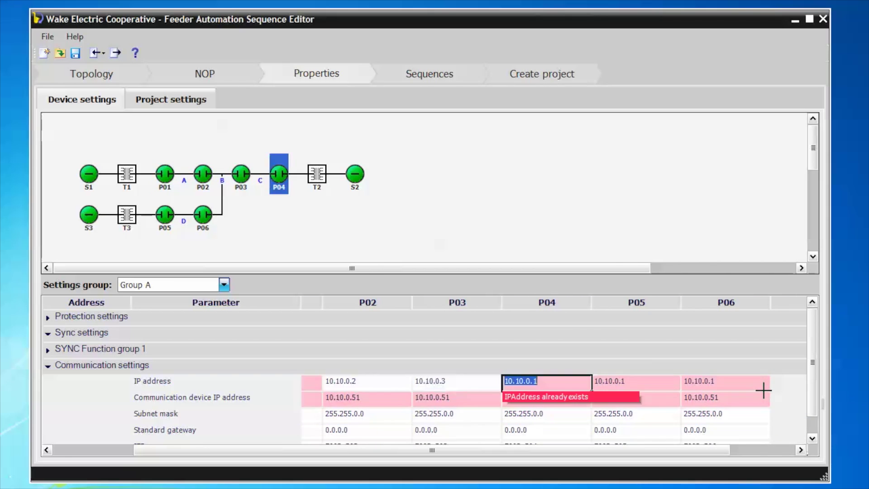
pyautogui.write('10.10.0.4')
pyautogui.press('Tab')
pyautogui.write('10.10.0.5')
pyautogui.press('Tab')
pyautogui.write('10.10.0.6')
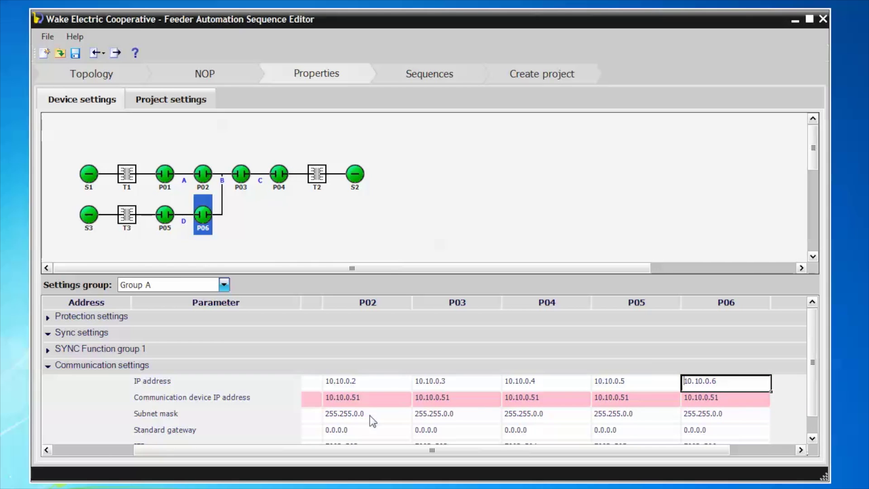
# - Fill the communication device IP addresses from 10.10.0.51 across the devices
pyautogui.moveTo(417, 453); pyautogui.dragTo(330, 452)
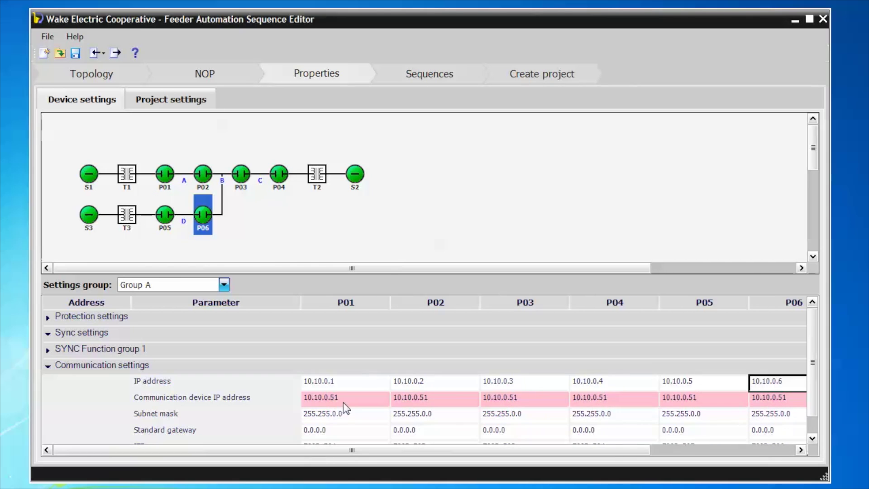
pyautogui.click(343, 399)
pyautogui.moveTo(390, 408); pyautogui.dragTo(737, 404)
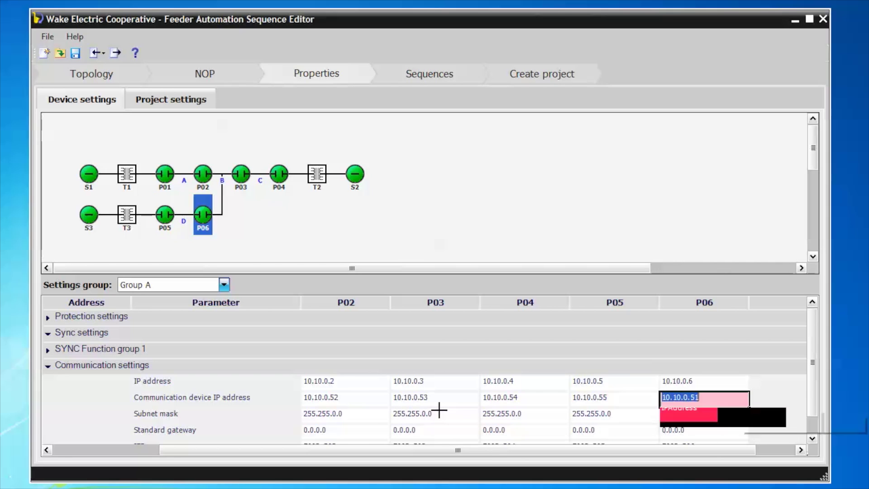
# - Set P01's AR blocking duration after manual close (7103) to 2.00 sec and copy it to P02–P06
pyautogui.click(48, 370)
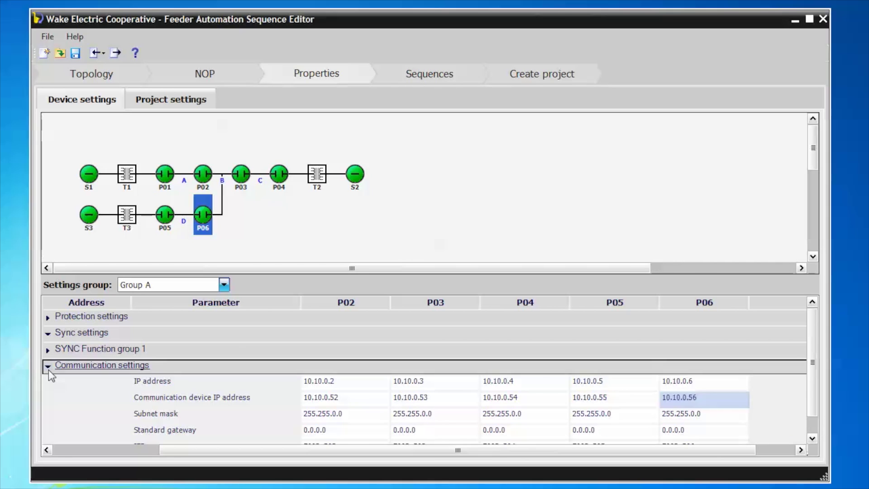
pyautogui.click(48, 371)
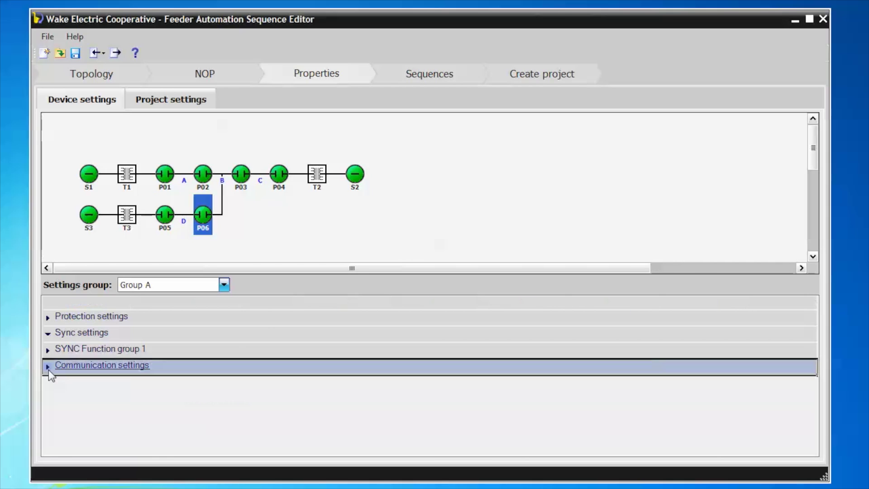
pyautogui.click(47, 319)
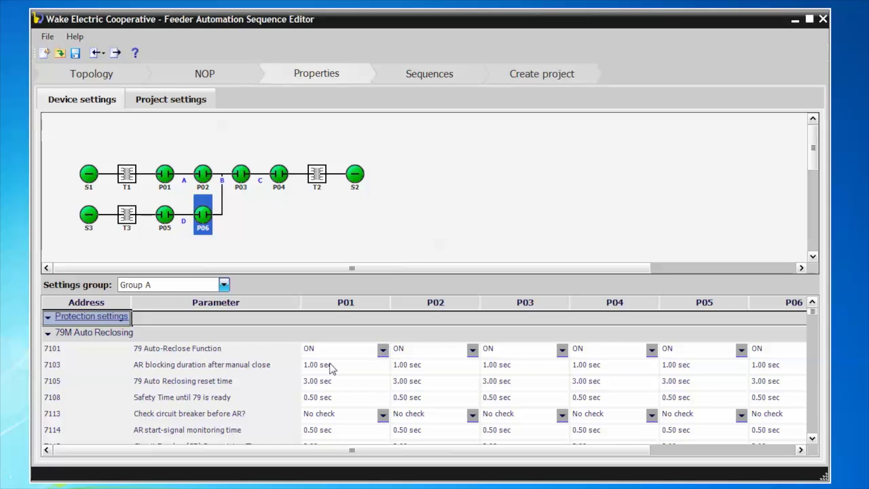
pyautogui.click(306, 365)
pyautogui.click(307, 366)
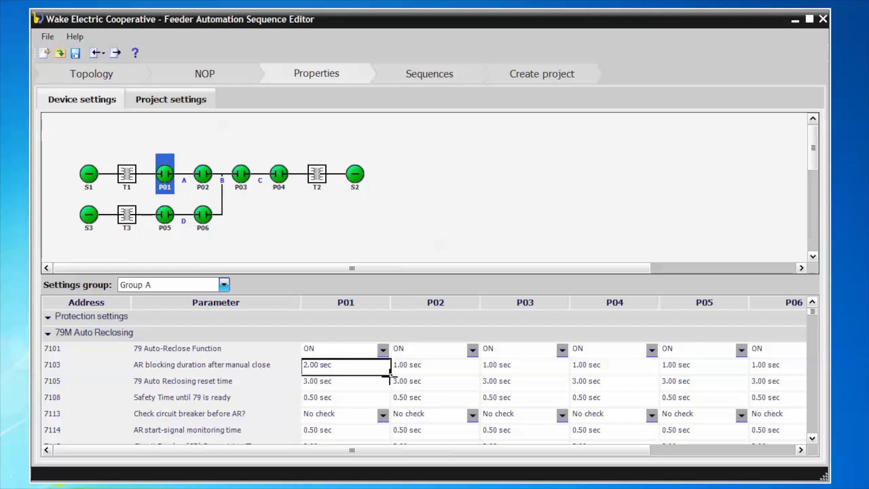
pyautogui.click(391, 375)
pyautogui.moveTo(390, 375); pyautogui.dragTo(765, 371)
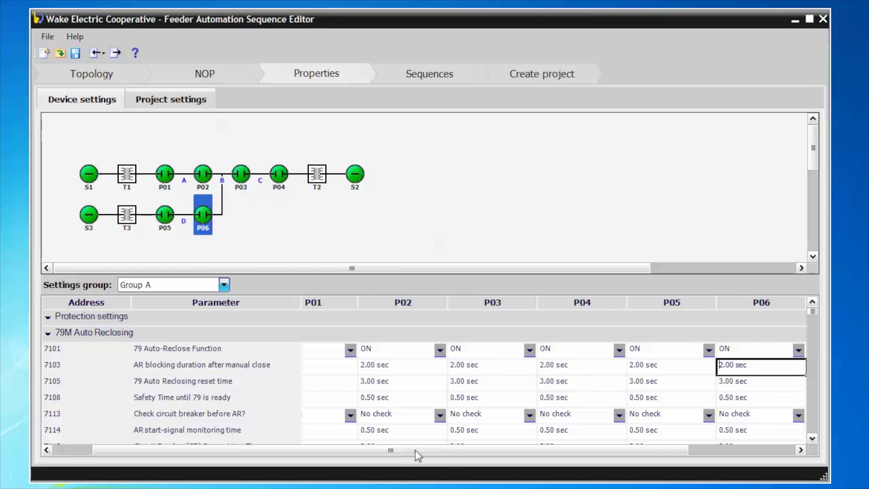
pyautogui.moveTo(430, 450); pyautogui.dragTo(372, 454)
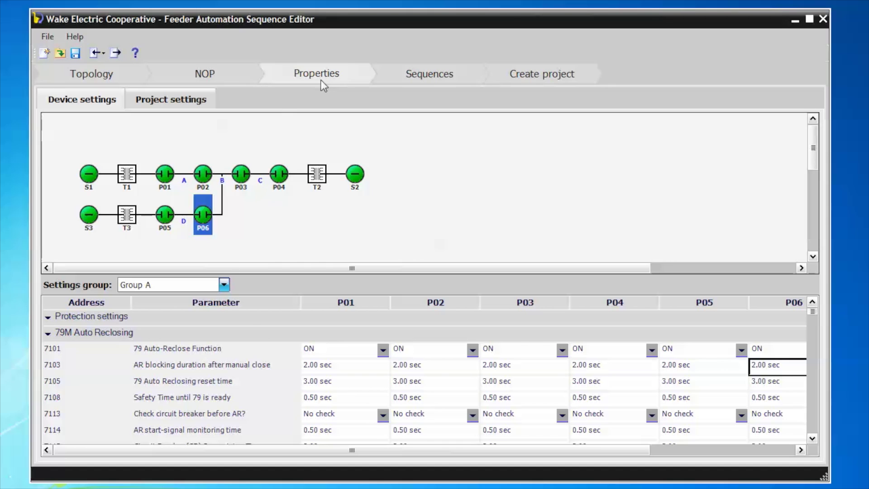
# - In the sequence editor, add Step 1 that opens switch P01
pyautogui.click(412, 77)
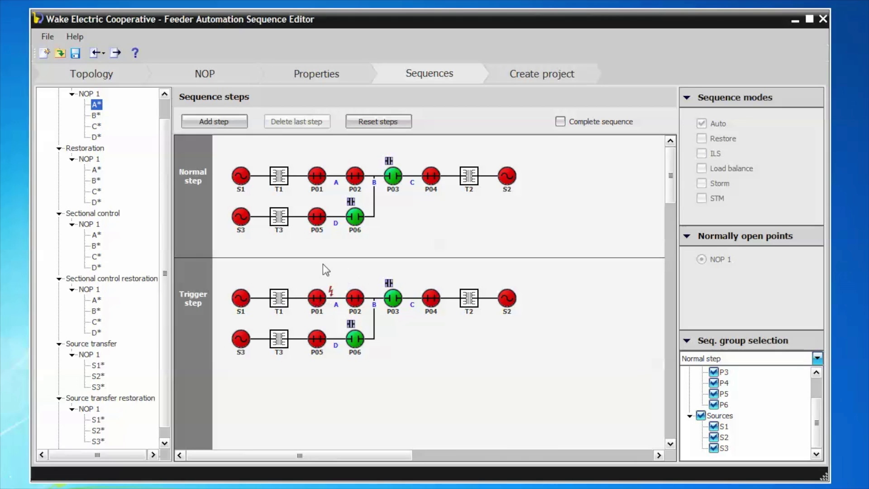
pyautogui.click(213, 121)
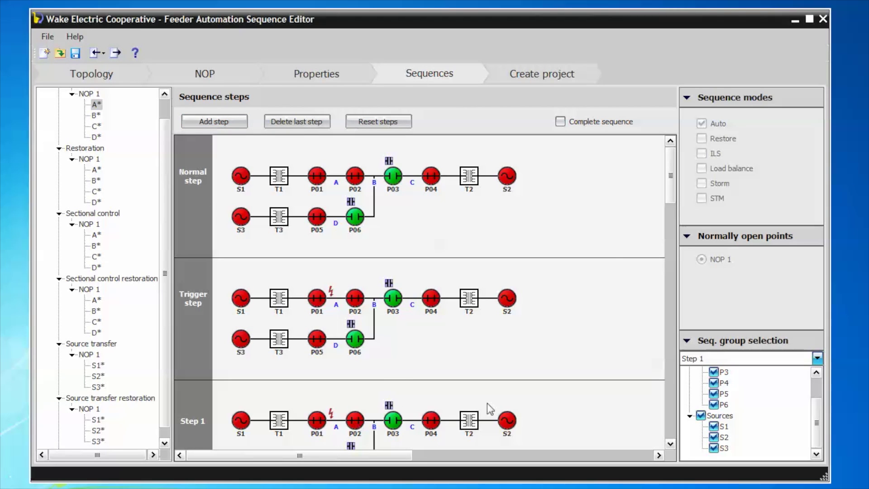
pyautogui.scroll(-3, 672, 190)
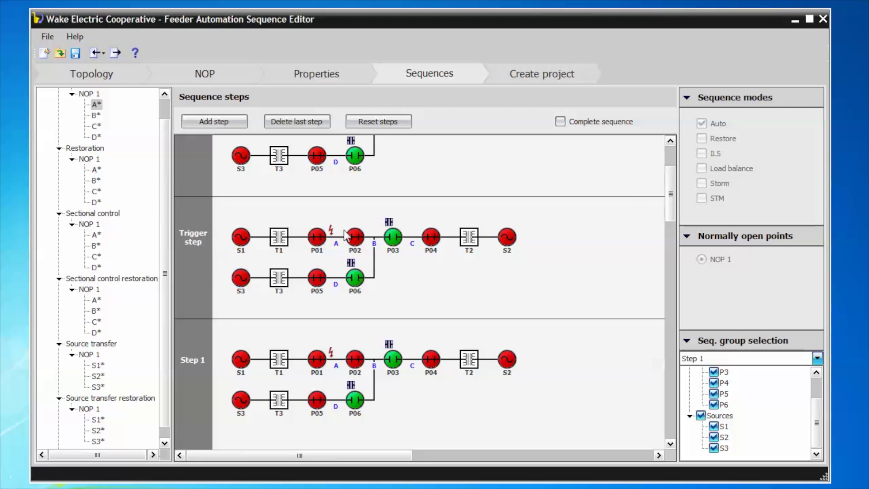
pyautogui.click(319, 363)
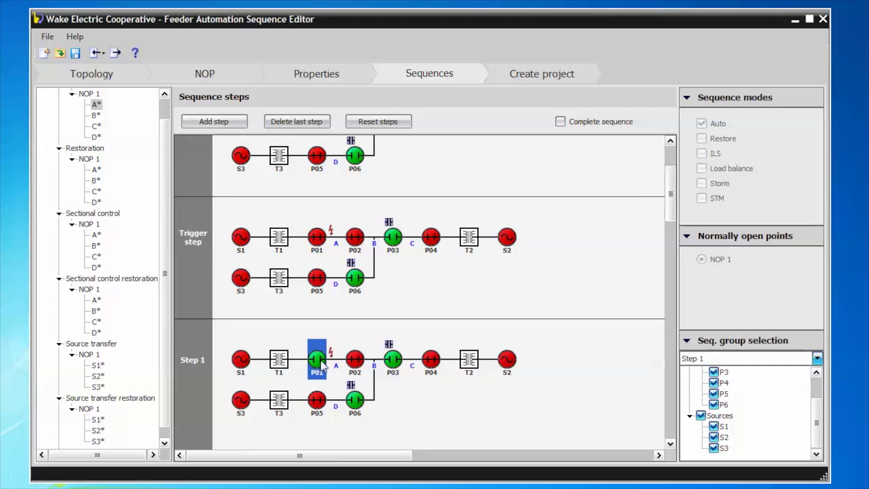
# - Add Step 2 that opens switch P02
pyautogui.click(232, 125)
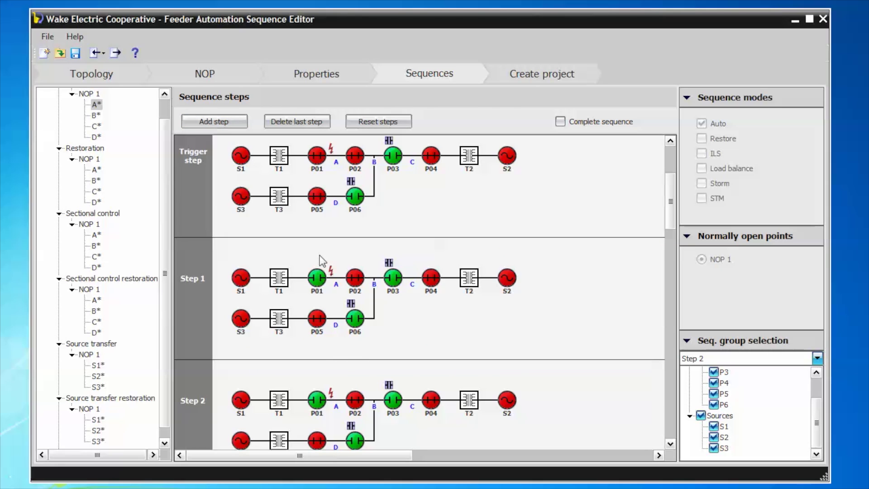
pyautogui.moveTo(671, 199); pyautogui.dragTo(673, 215)
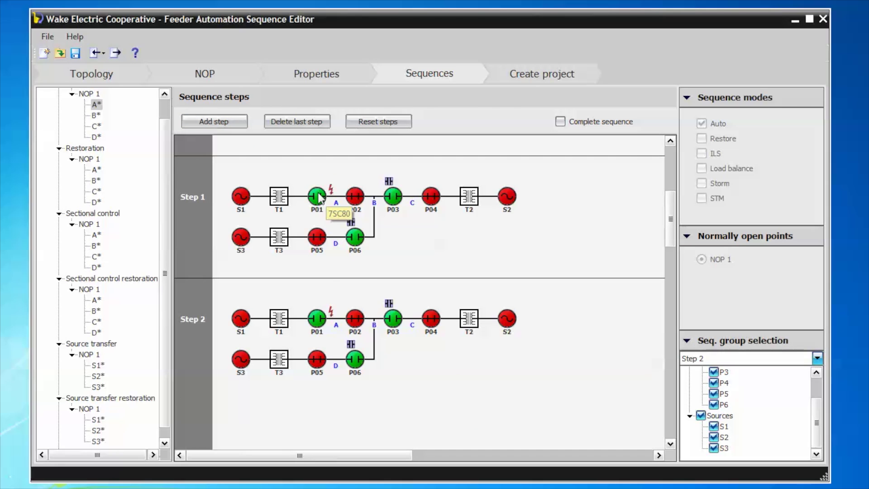
pyautogui.click(361, 320)
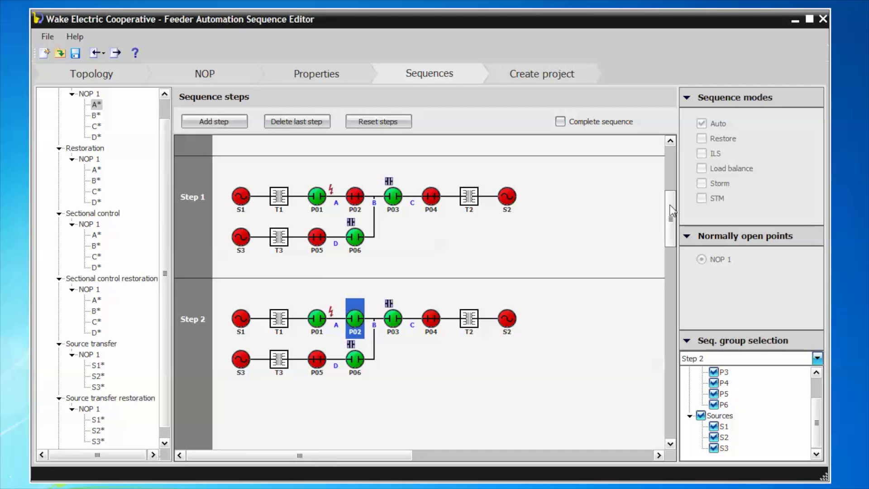
# - Add Step 3 closing normally open P06 and mark sequence A complete
pyautogui.click(217, 122)
pyautogui.moveTo(670, 233); pyautogui.dragTo(673, 254)
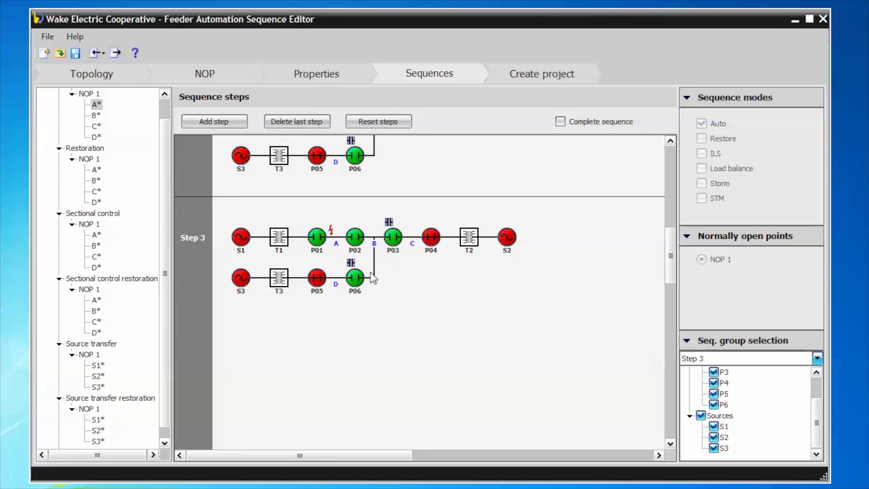
pyautogui.doubleClick(356, 279)
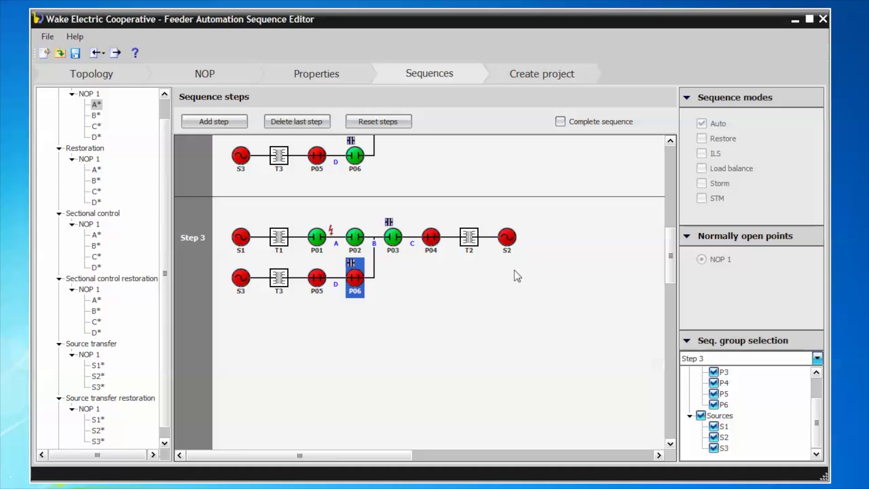
pyautogui.click(561, 123)
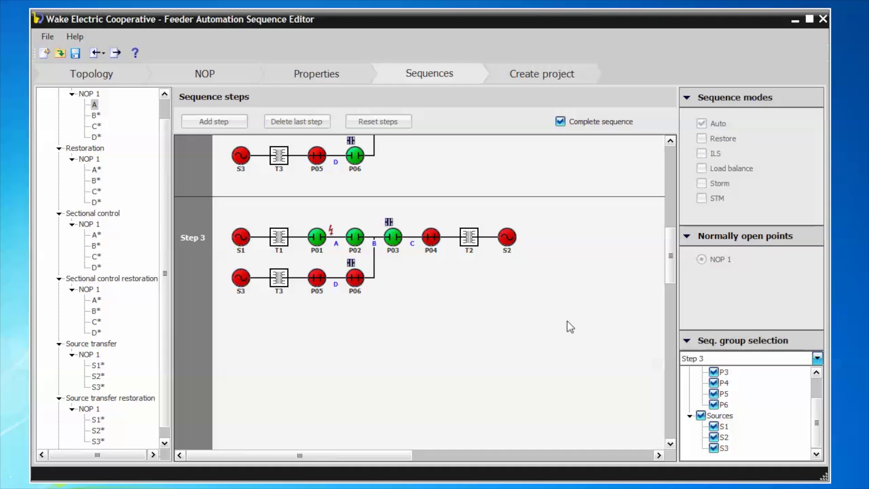
# - Generate Isolation and Restoration sequences with closed transition restoration, confirming the overwrite
pyautogui.moveTo(166, 330); pyautogui.dragTo(167, 284)
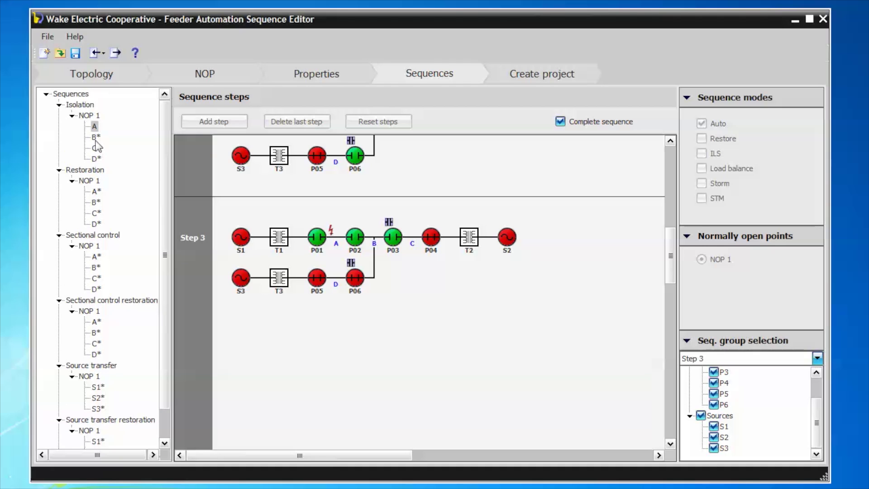
pyautogui.click(89, 106)
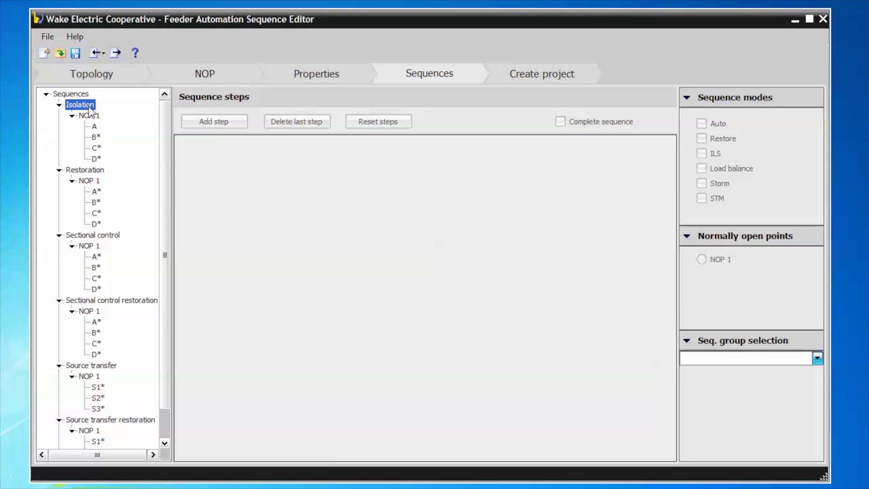
pyautogui.rightClick(89, 107)
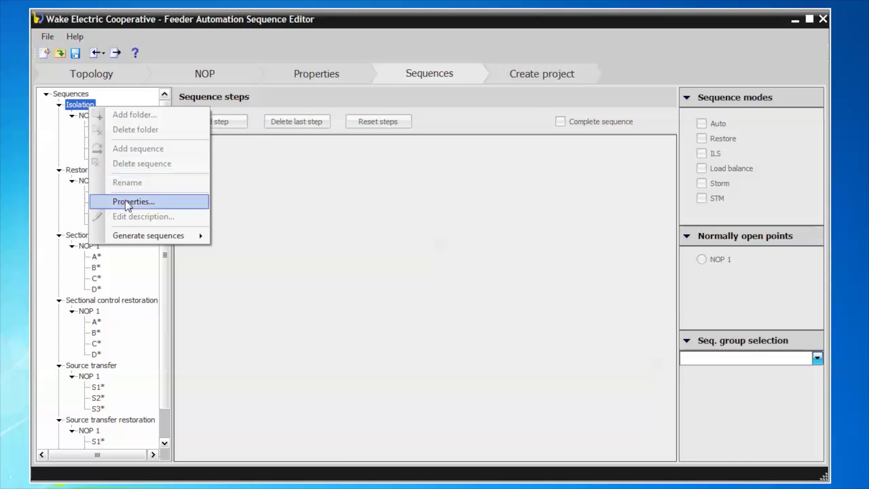
pyautogui.moveTo(132, 239)
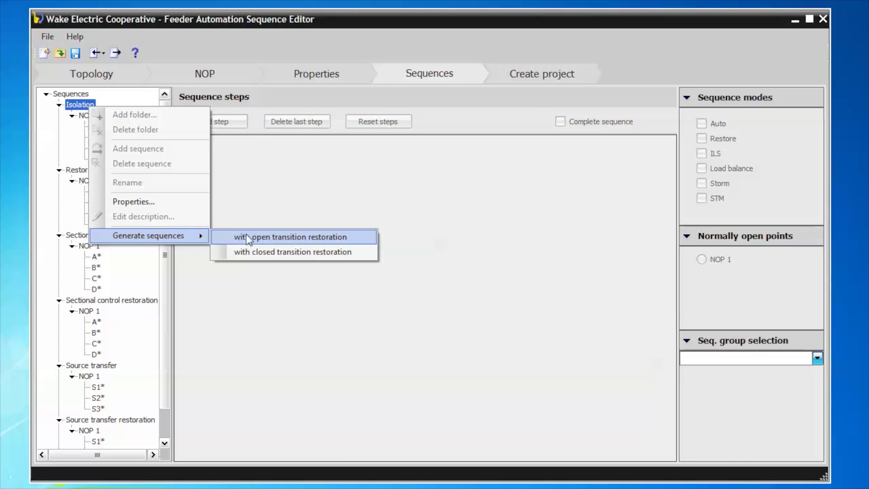
pyautogui.click(268, 254)
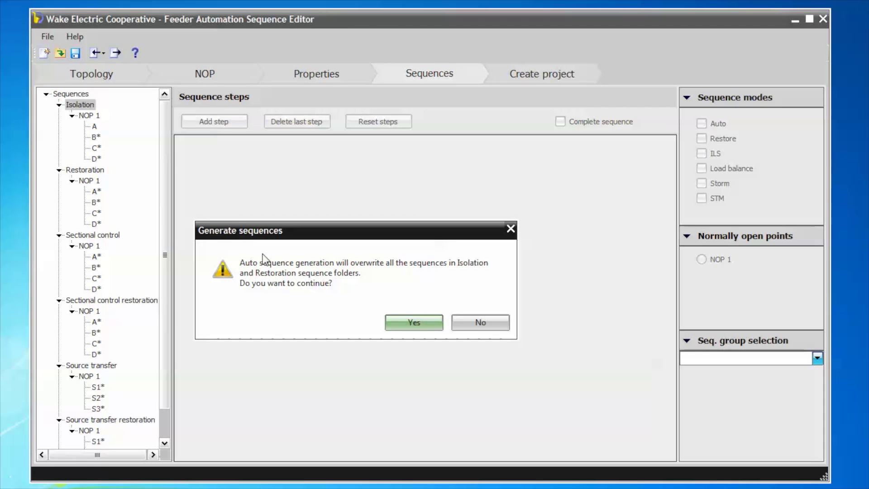
pyautogui.click(407, 326)
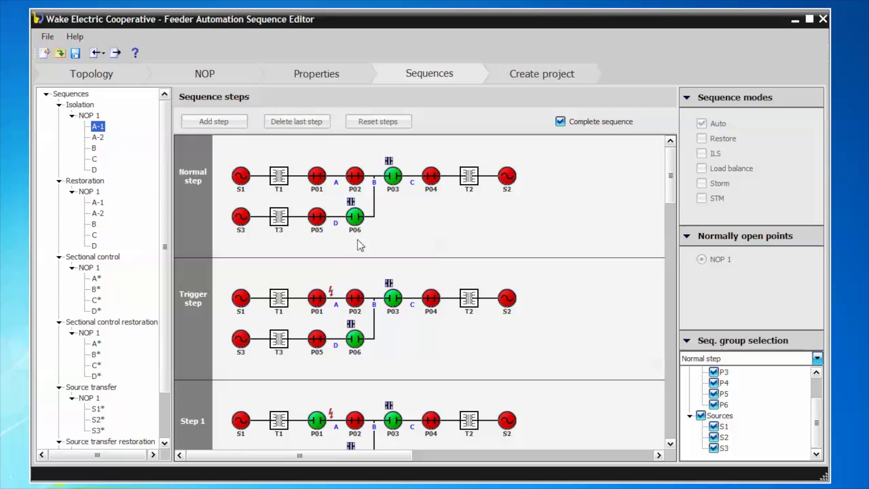
# - Review the generated isolation sequence B
pyautogui.scroll(-1, 671, 171)
pyautogui.moveTo(672, 171)
pyautogui.mouseDown()
pyautogui.moveTo(672, 229)
pyautogui.moveTo(678, 164)
pyautogui.mouseUp()
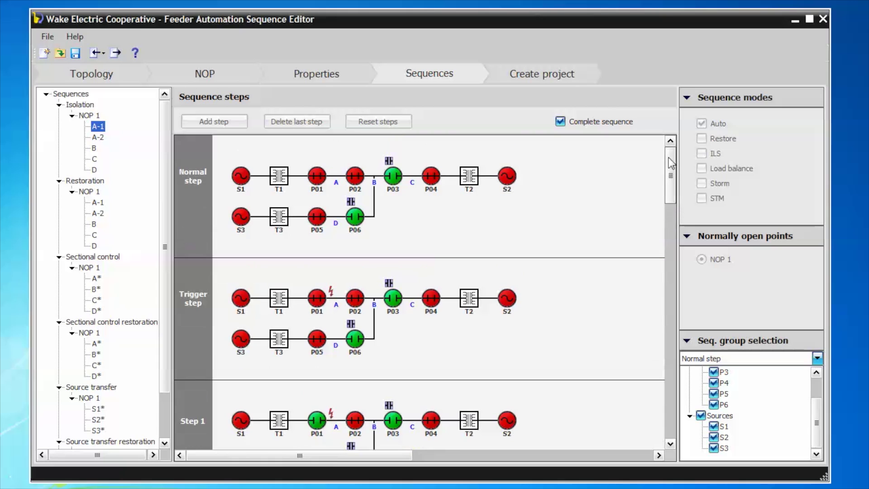
pyautogui.click(95, 150)
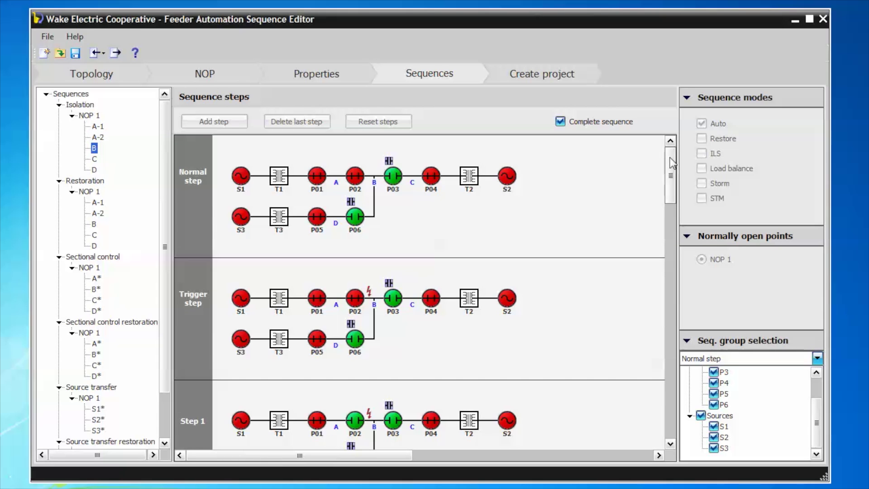
pyautogui.scroll(-3, 669, 189)
pyautogui.scroll(4, 670, 183)
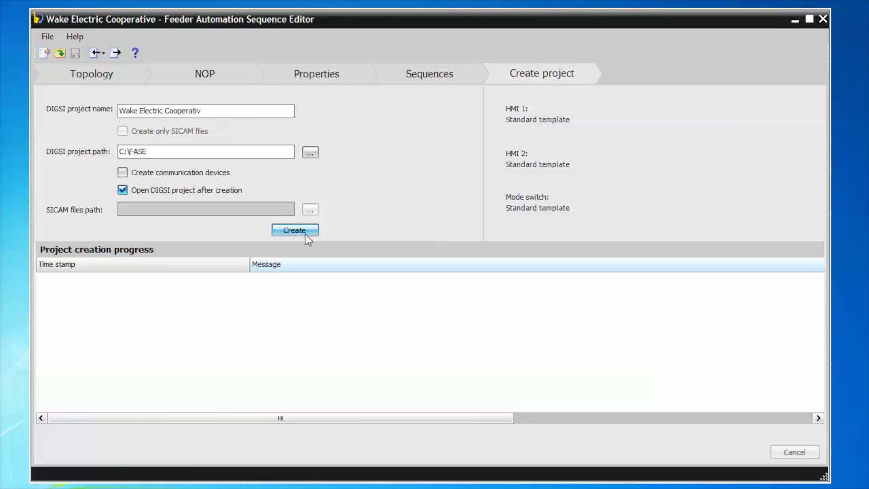
# - Create the DIGSI project in C:\FASE
pyautogui.click(305, 234)
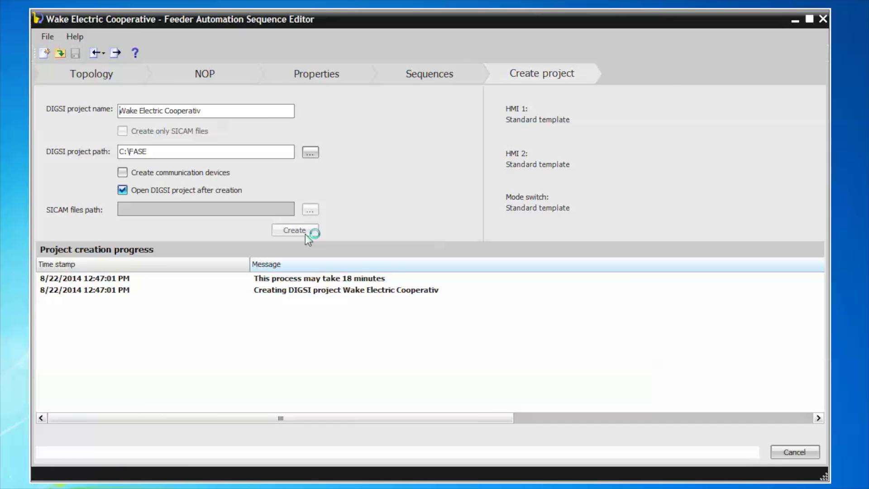